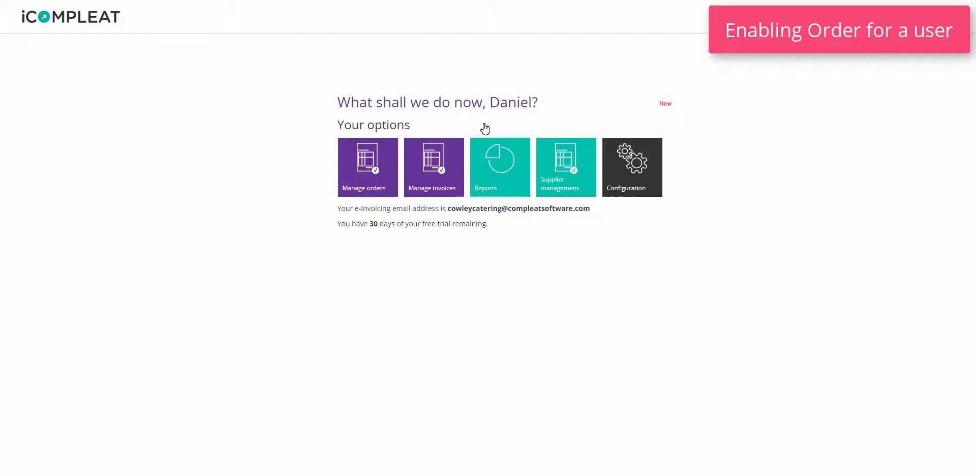
# Enable Can create orders for the last user in the user list and update that user.
pyautogui.click(632, 167)
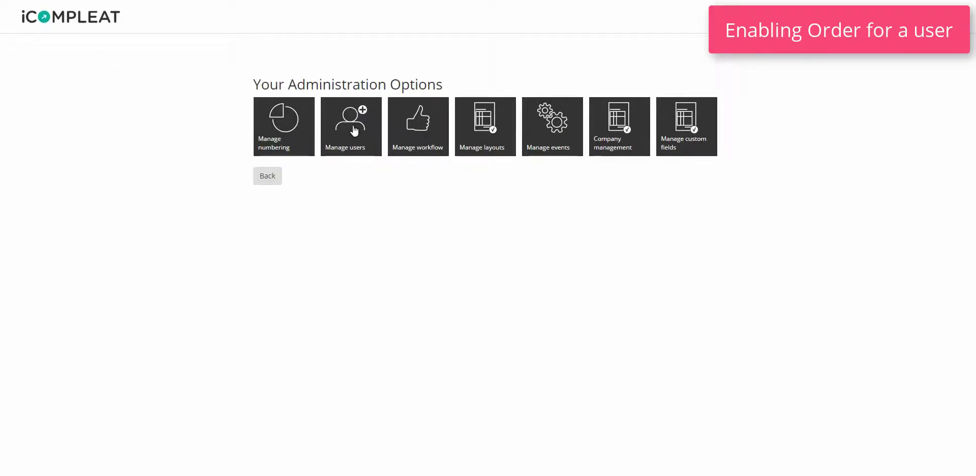
pyautogui.click(354, 131)
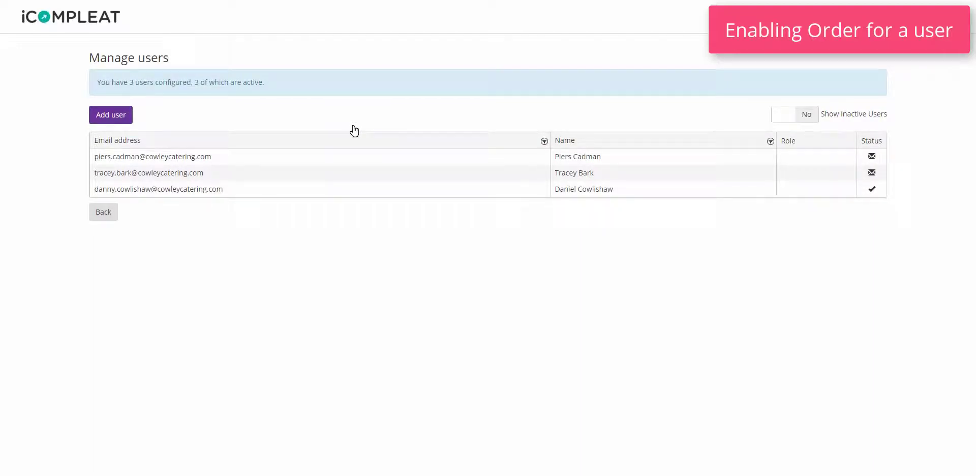
pyautogui.click(337, 191)
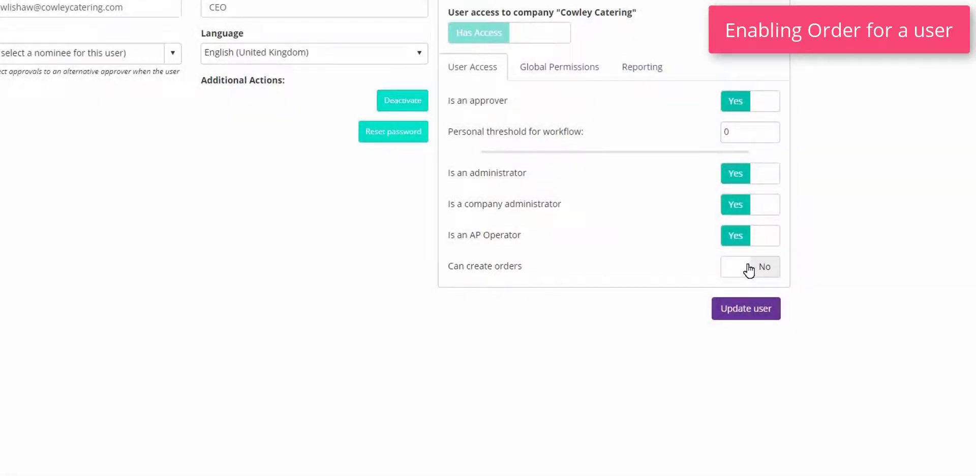
pyautogui.click(749, 270)
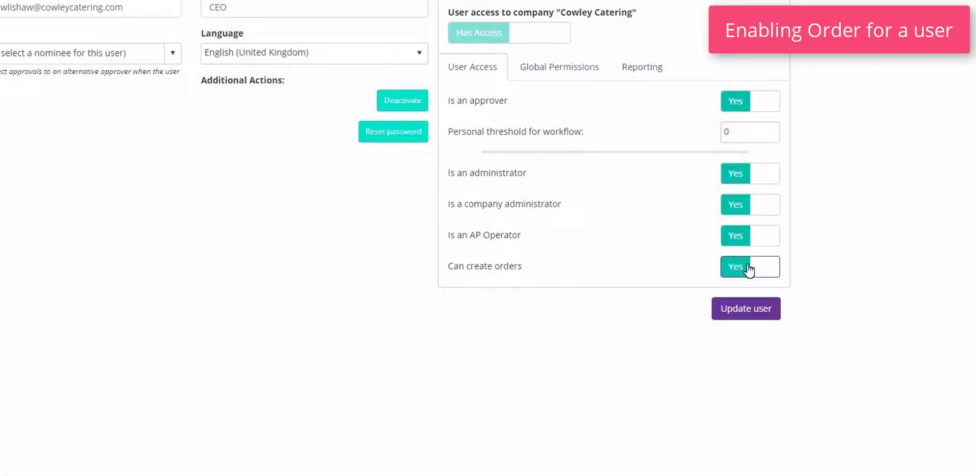
pyautogui.click(748, 310)
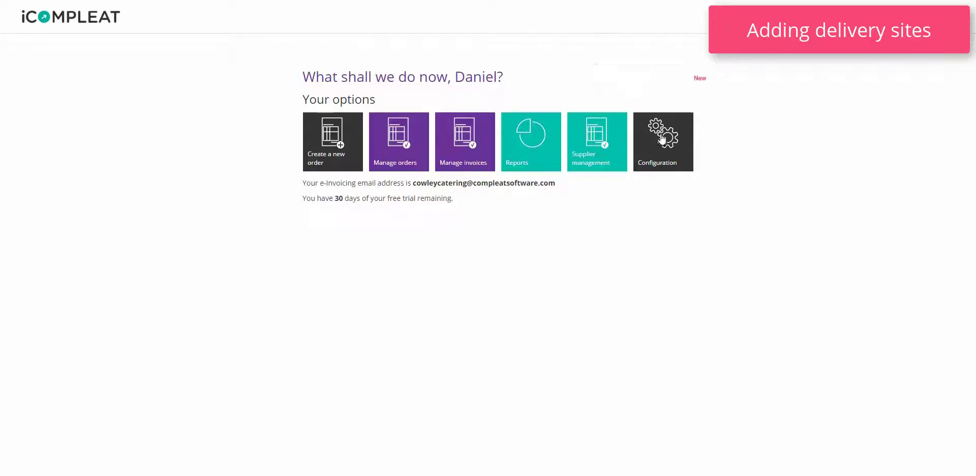
# Add delivery site DON named Doncaster Site with its address line, plus sites SEL, HUL, LEE and LDN, to the reference data and save.
pyautogui.click(662, 139)
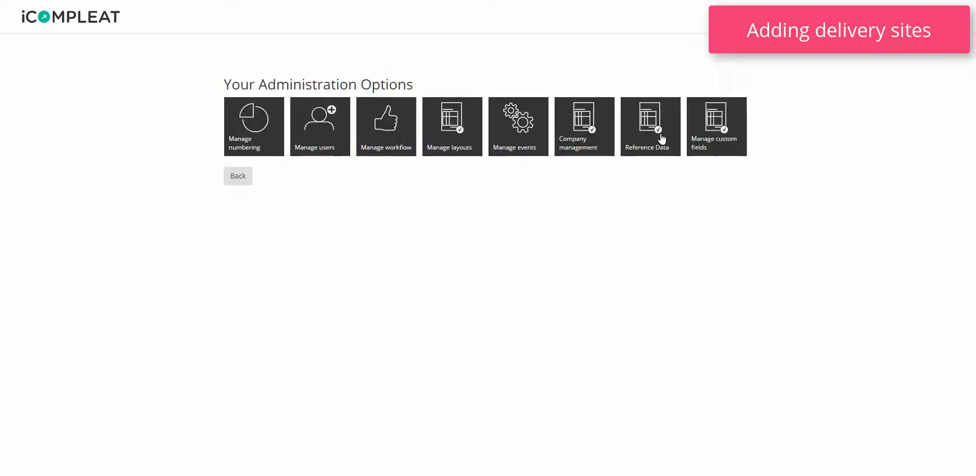
pyautogui.click(652, 133)
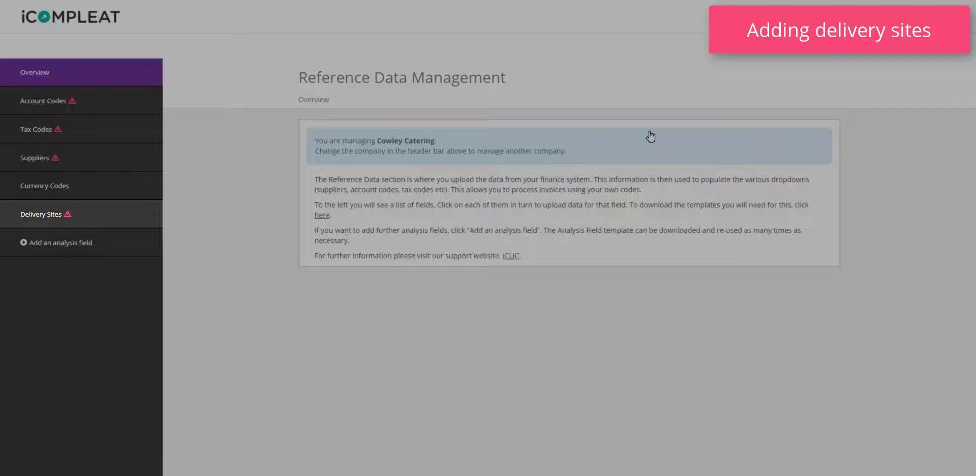
pyautogui.click(95, 216)
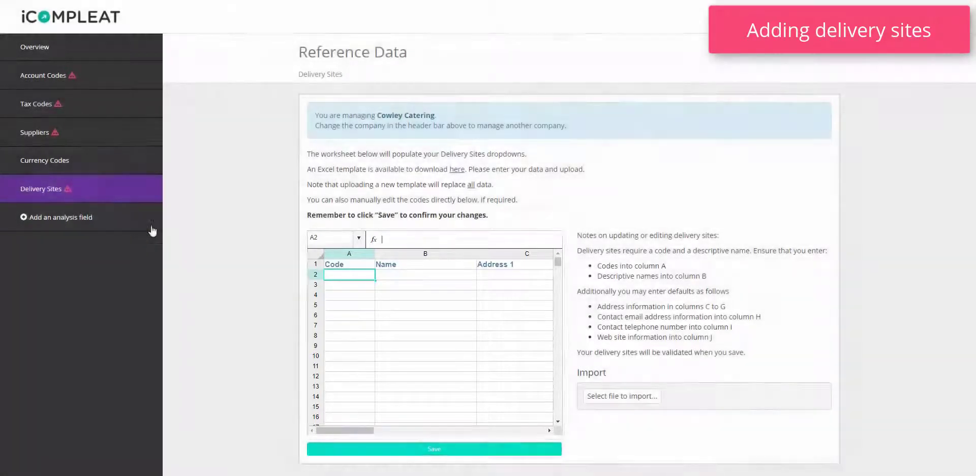
pyautogui.write('DON')
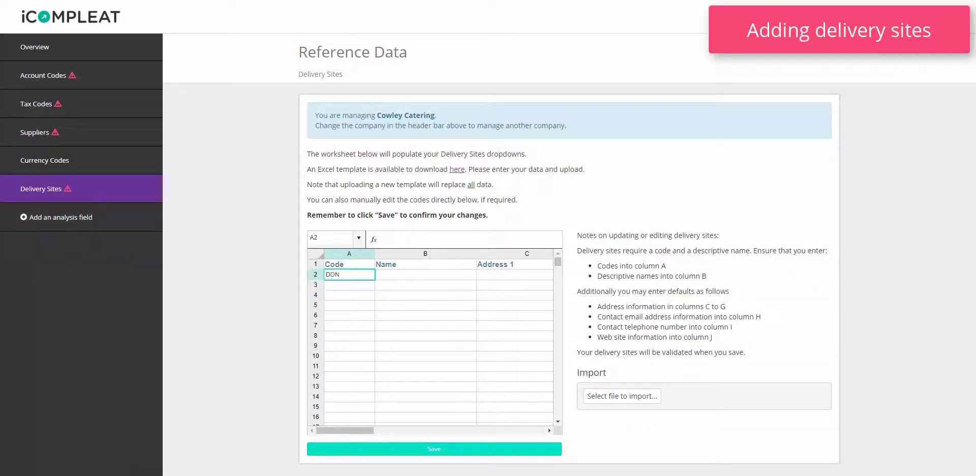
pyautogui.click(385, 277)
pyautogui.write('Doncaster')
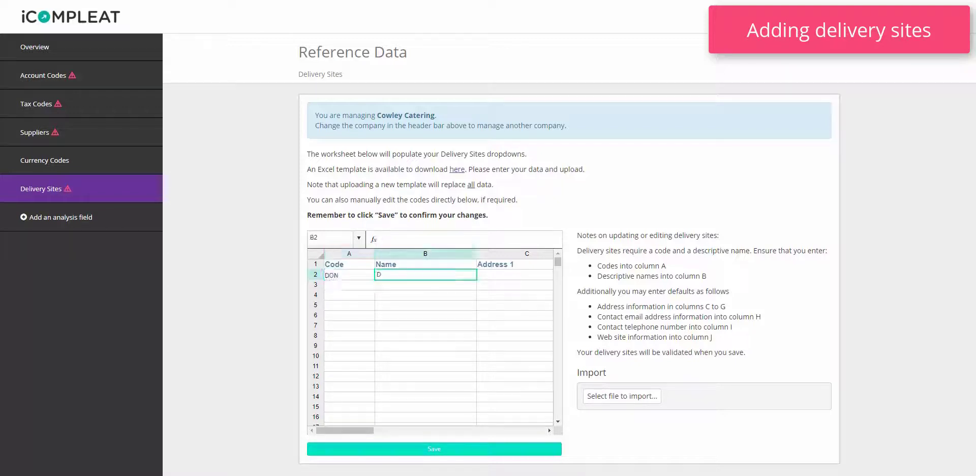
pyautogui.write(' Site')
pyautogui.click(487, 279)
pyautogui.write('1 Watervole Way')
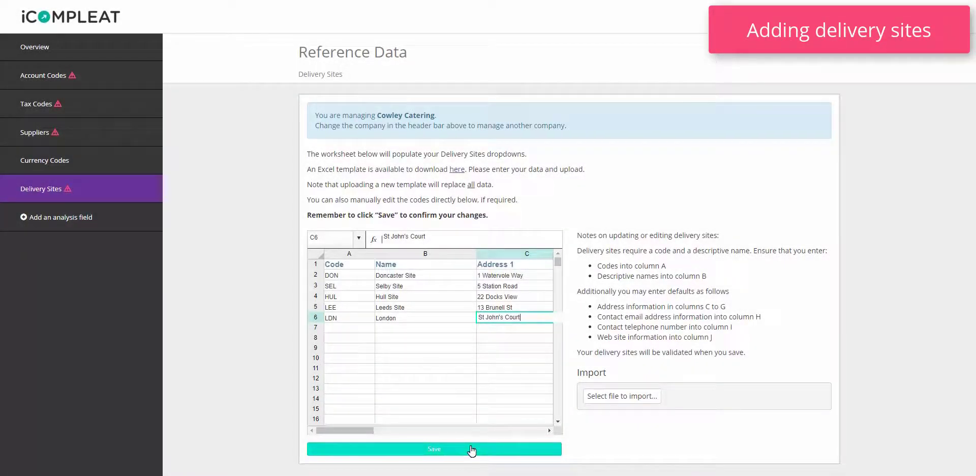
pyautogui.click(472, 449)
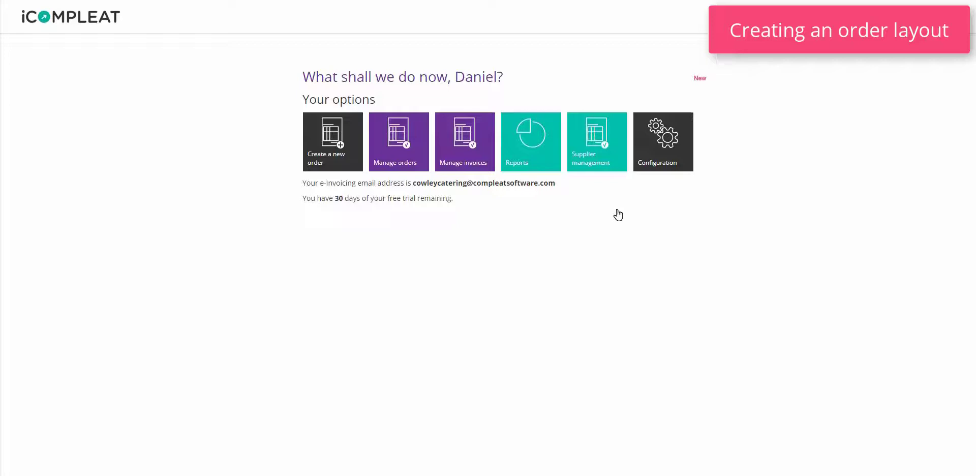
# Create an order layout named "iCompleatOrder Layout for Alcoholic Drinks" with code ALDRK and set it as active.
pyautogui.click(664, 143)
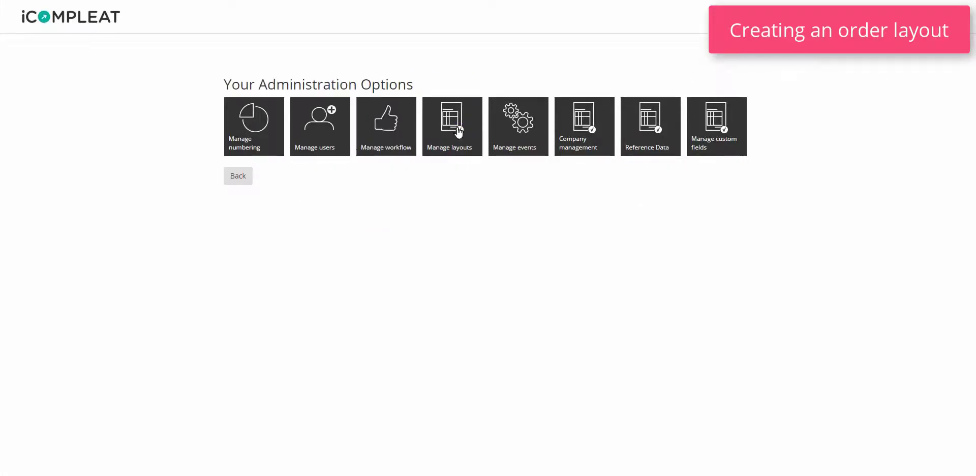
pyautogui.click(450, 127)
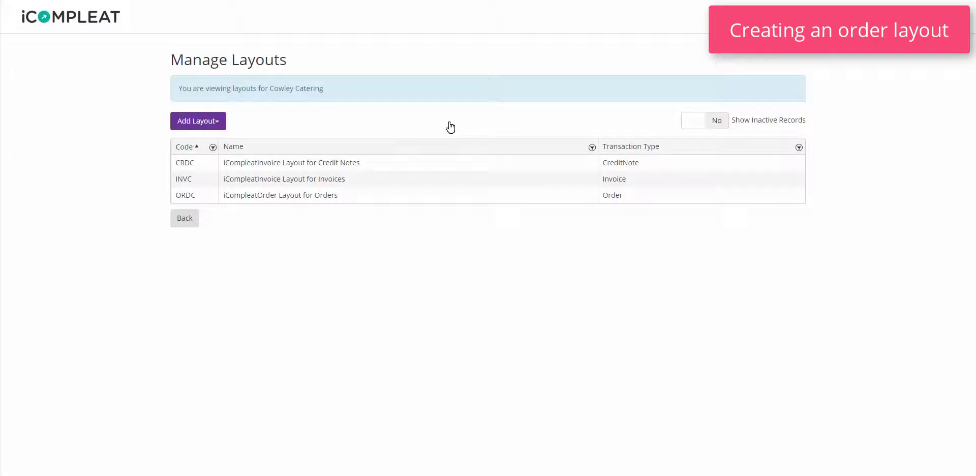
pyautogui.click(211, 124)
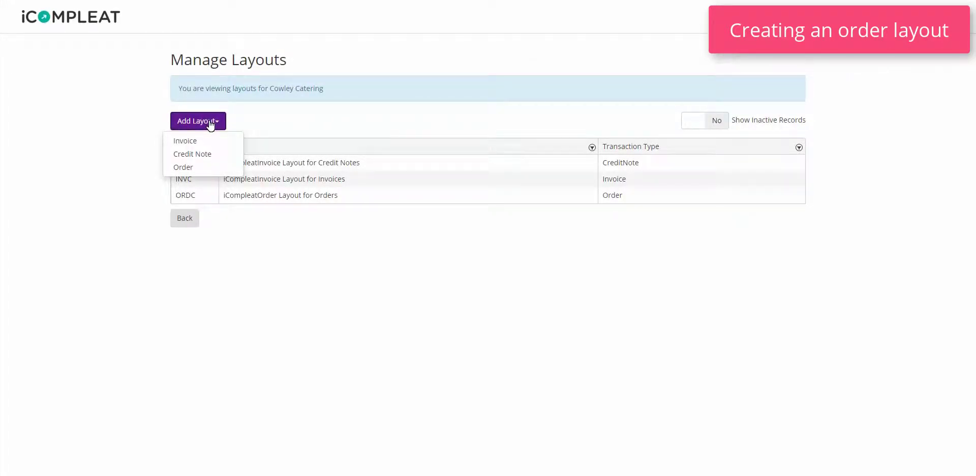
pyautogui.click(219, 168)
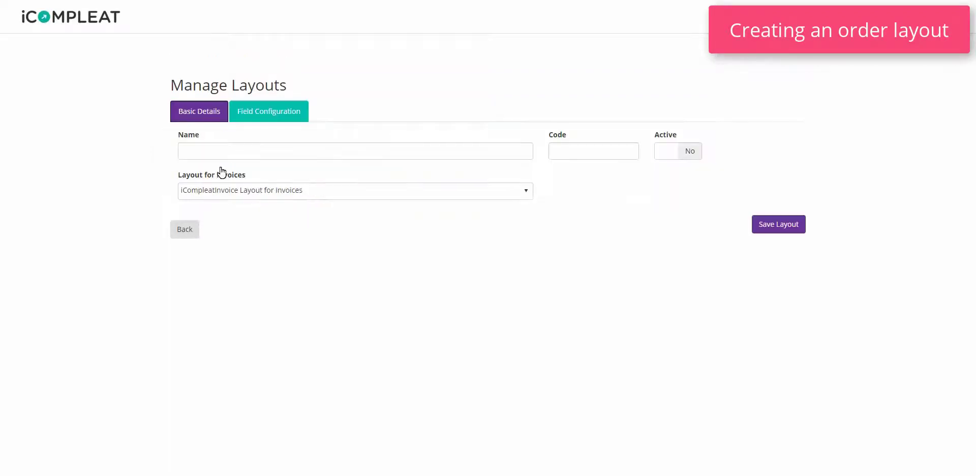
pyautogui.click(191, 155)
pyautogui.write('iCompleatOrder')
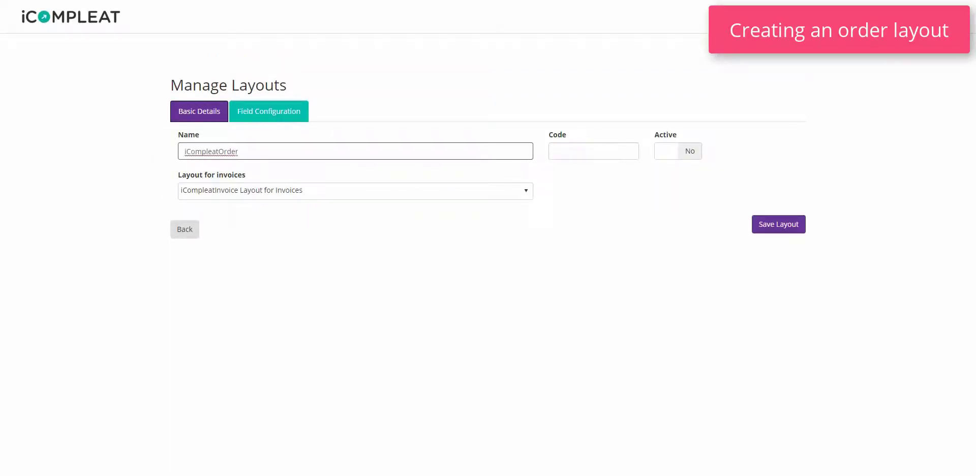
pyautogui.write(' Layout for Alcoholic Drinks')
pyautogui.click(558, 153)
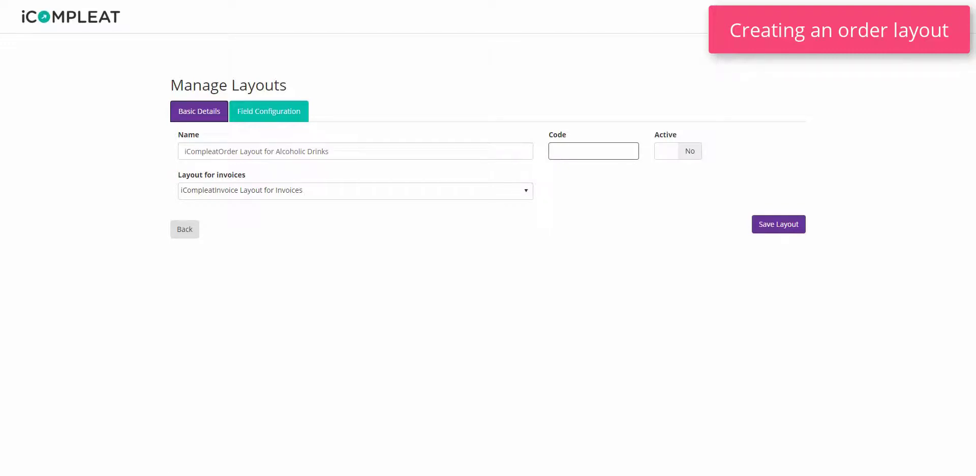
pyautogui.write('ALDRK')
pyautogui.click(678, 152)
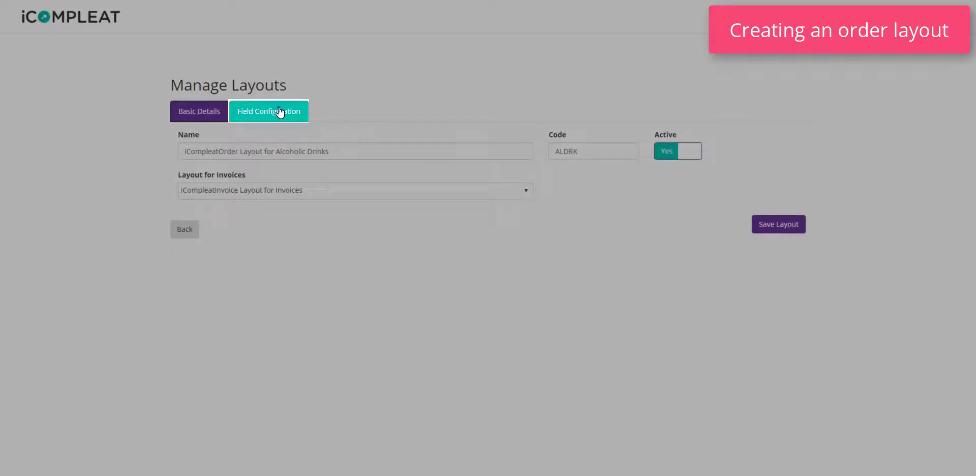
# Configure the layout's fields with Line Items as Code and description and Tax Code at Line level, and save the layout.
pyautogui.click(280, 112)
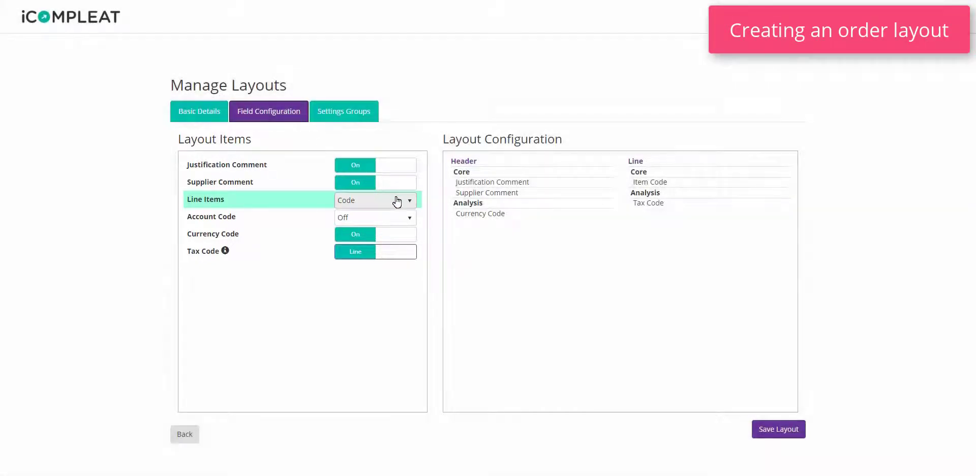
pyautogui.click(397, 201)
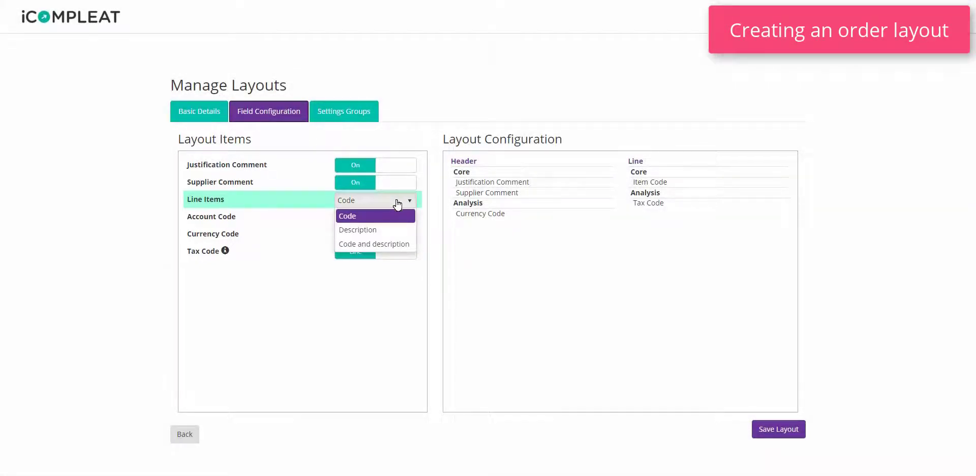
pyautogui.click(397, 244)
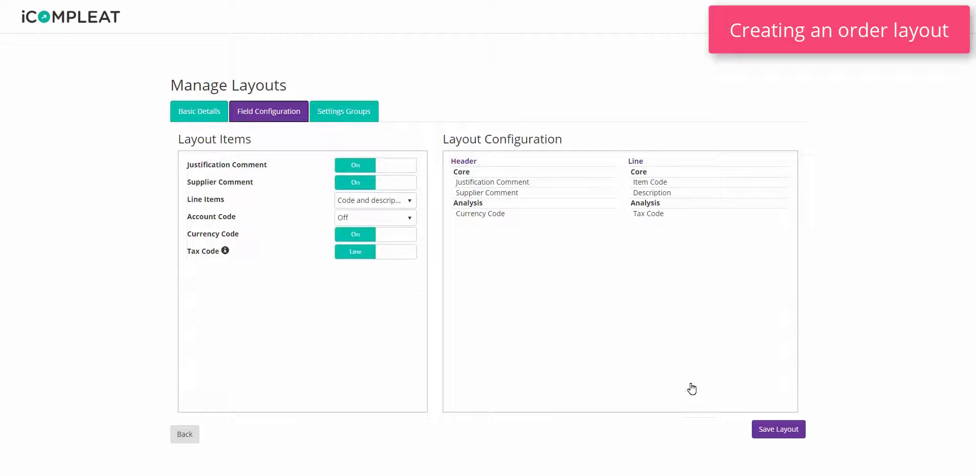
pyautogui.click(763, 430)
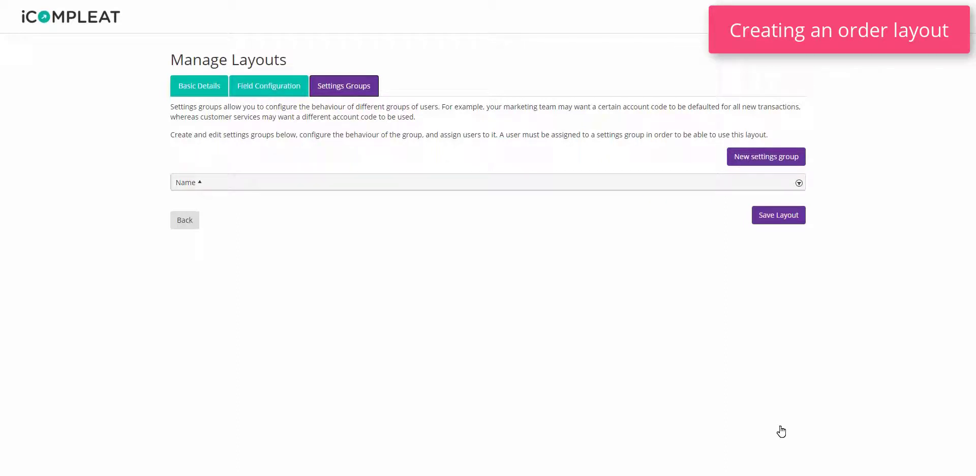
# Create a new settings group for the layout, named "Orders for Alcohol".
pyautogui.click(765, 161)
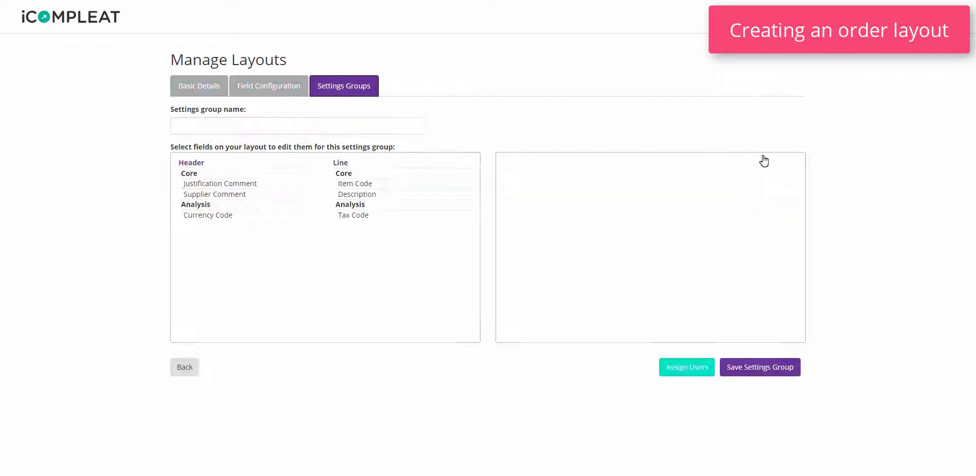
pyautogui.click(182, 127)
pyautogui.write('Orders fo')
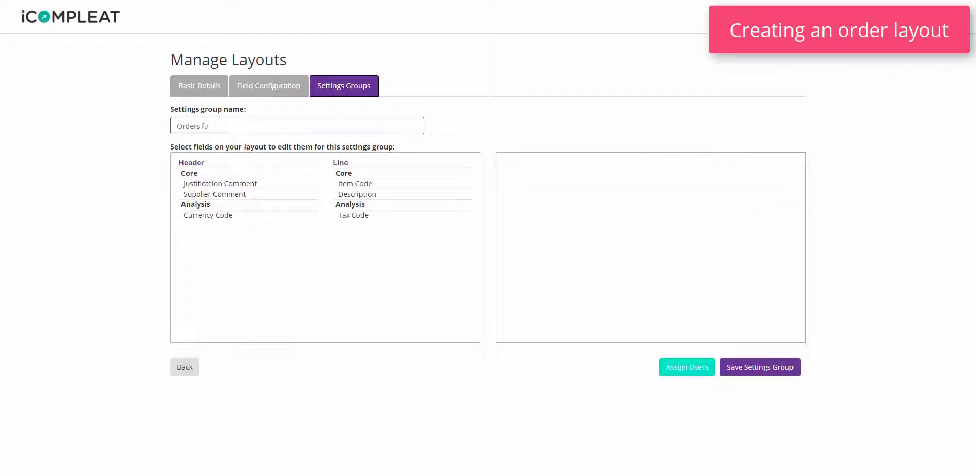
pyautogui.write('r Alcohol')
# Assign the first and third users in the user list to the Orders for Alcohol settings group.
pyautogui.click(684, 366)
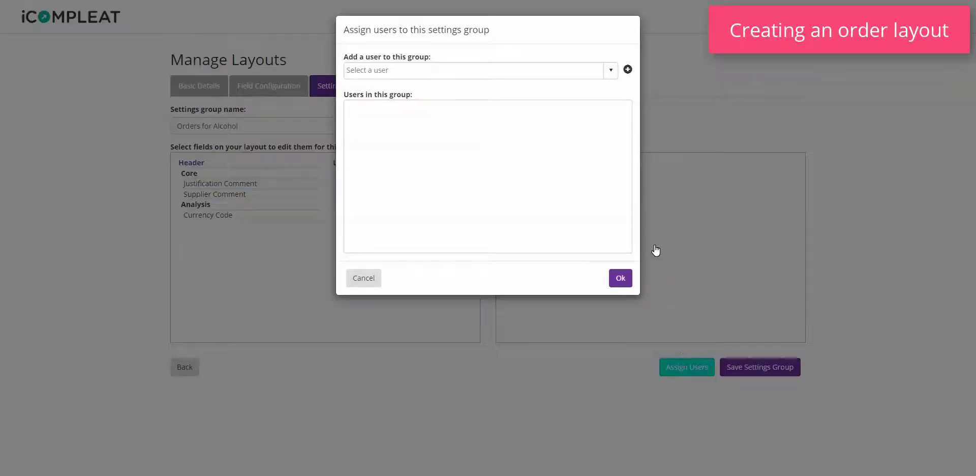
pyautogui.click(611, 72)
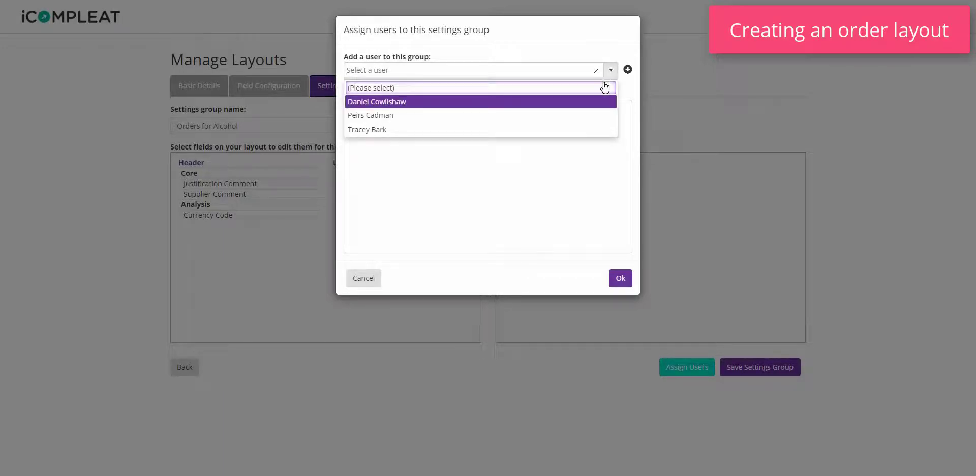
pyautogui.click(606, 101)
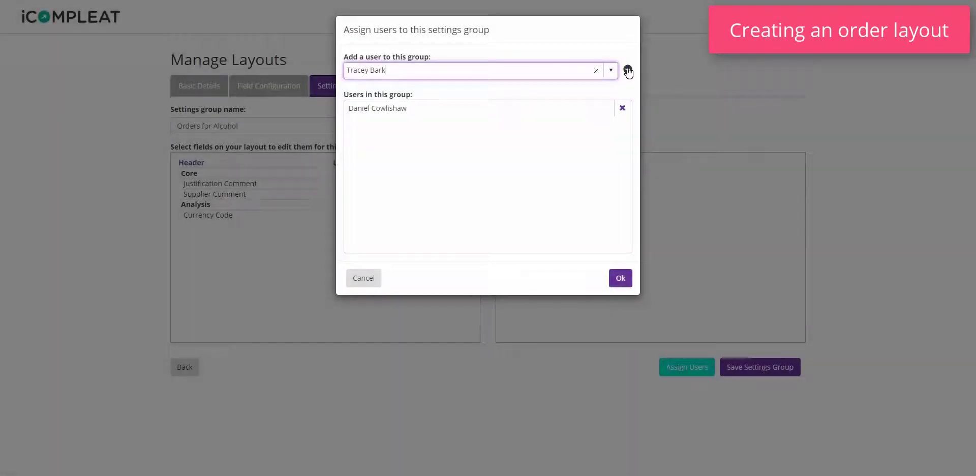
pyautogui.click(628, 70)
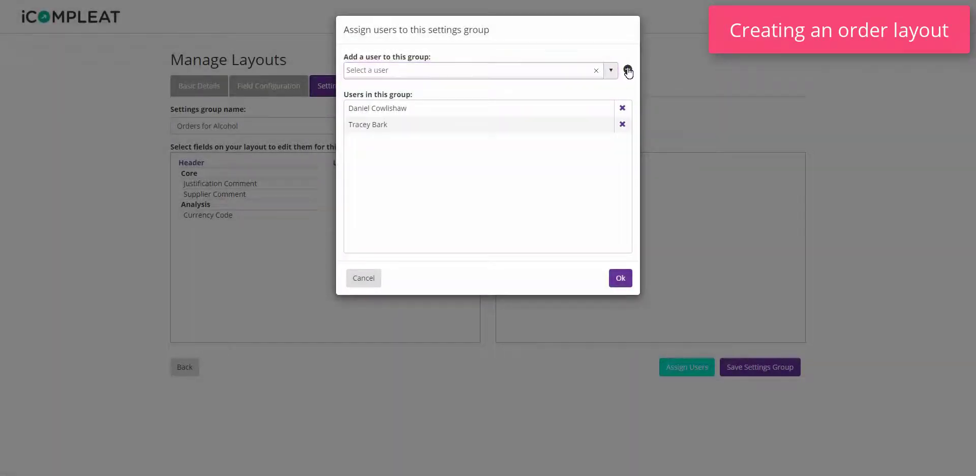
pyautogui.click(620, 278)
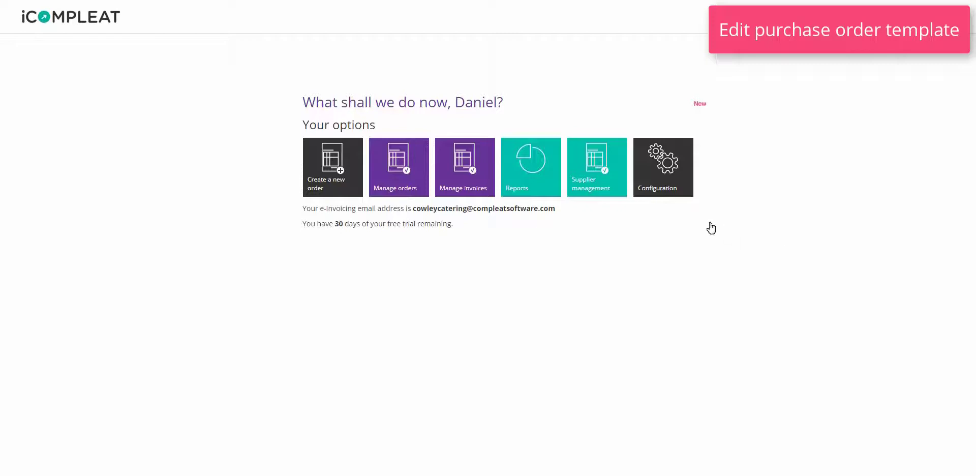
# Open the purchase order template choice in the company's ordering settings.
pyautogui.click(666, 167)
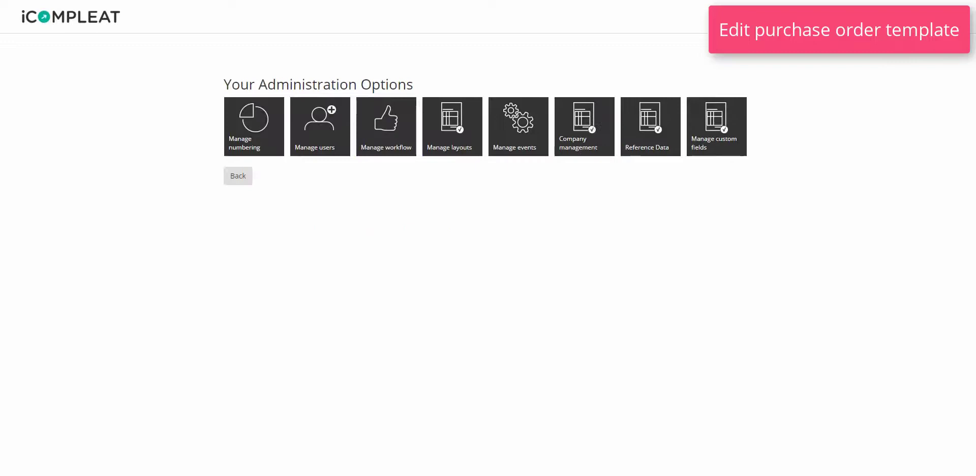
pyautogui.click(584, 126)
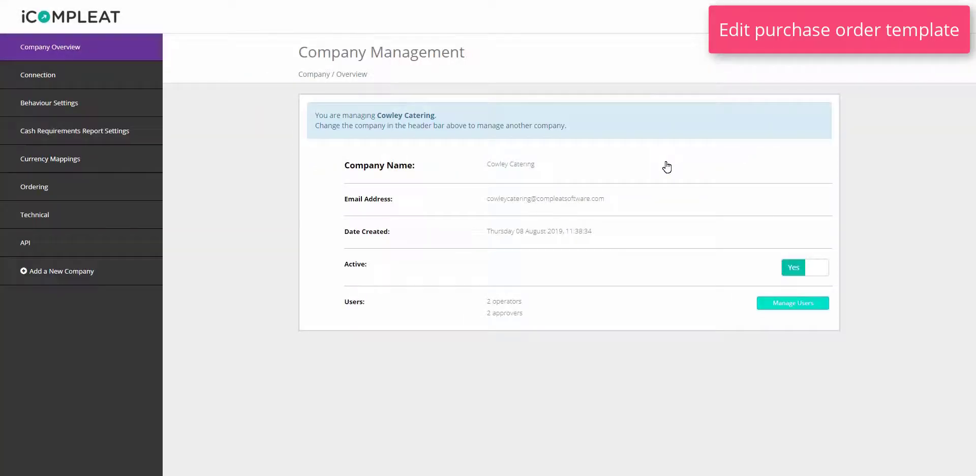
pyautogui.click(139, 189)
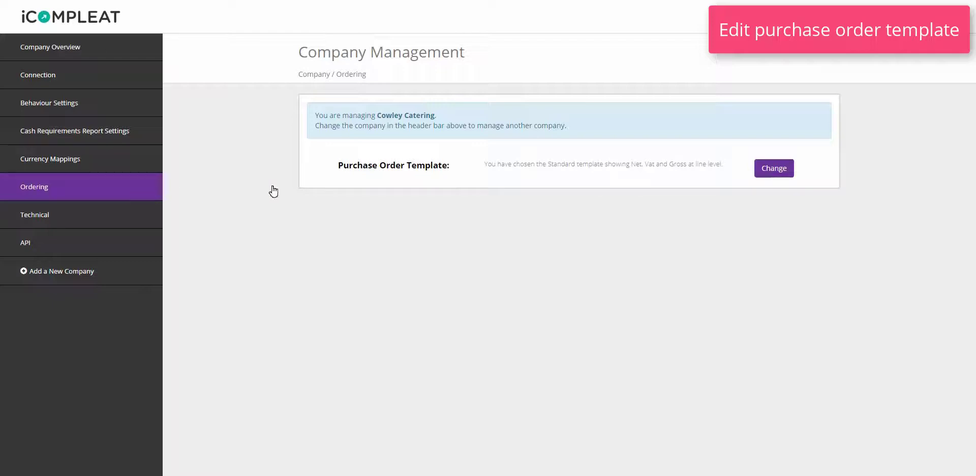
pyautogui.click(778, 171)
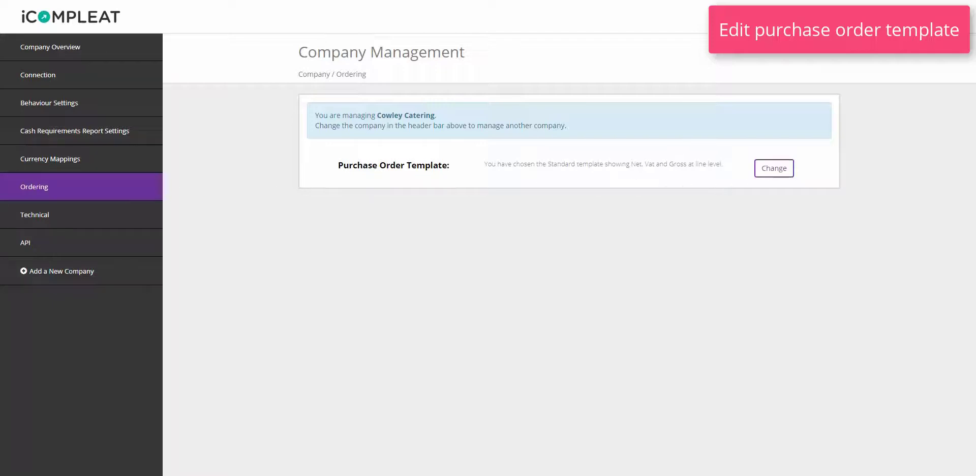